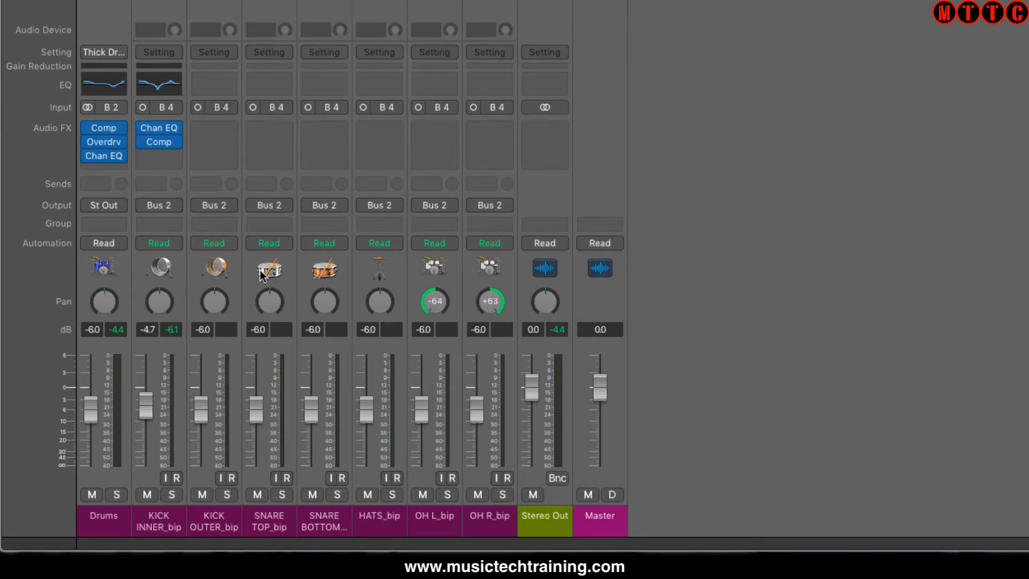
click(159, 523)
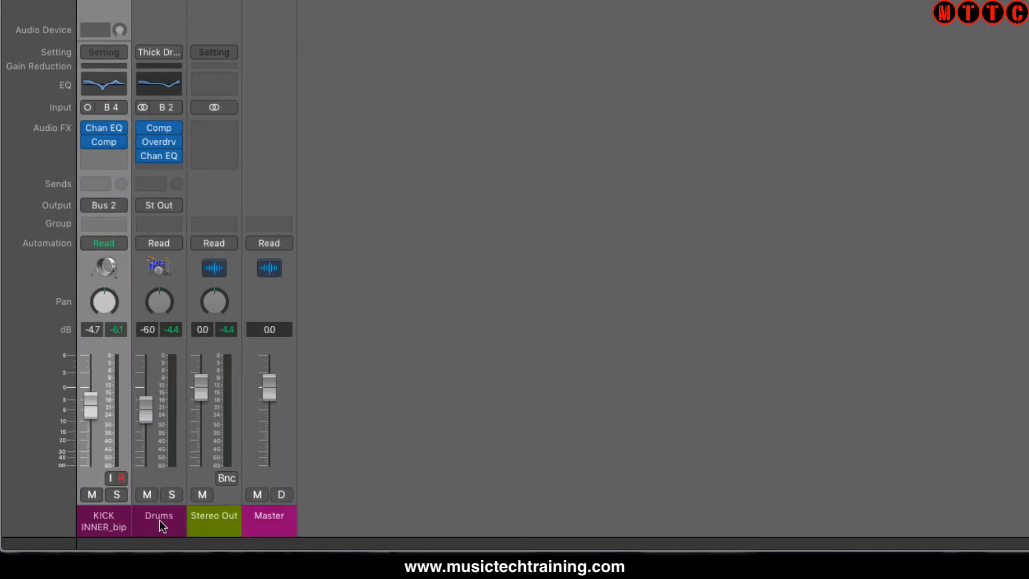
click(159, 521)
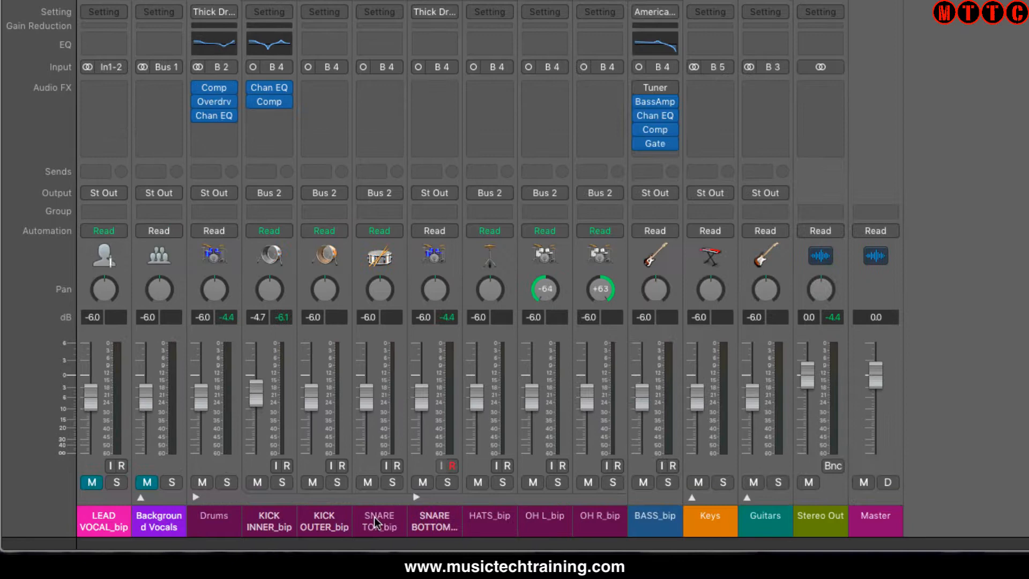
click(374, 517)
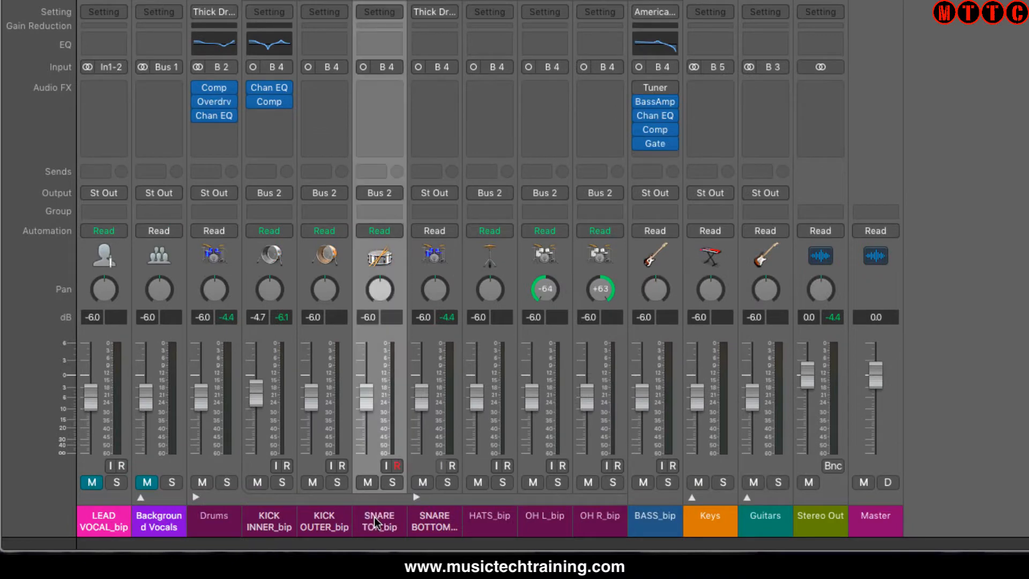
click(431, 518)
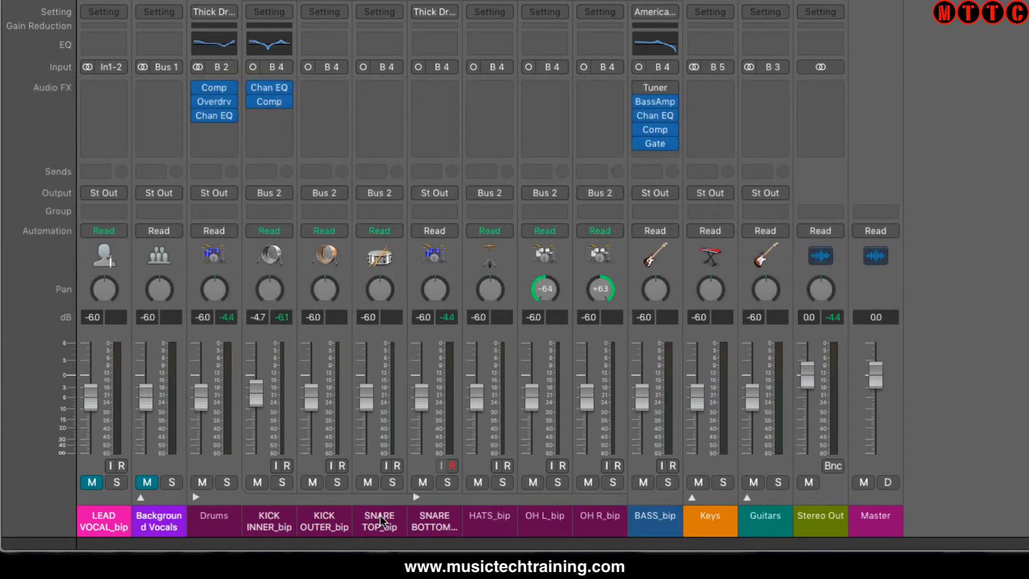
click(380, 516)
click(433, 523)
Solo the SNARE TOP_bip and SNARE BOTTOM_bip channels in the mixer
click(381, 520)
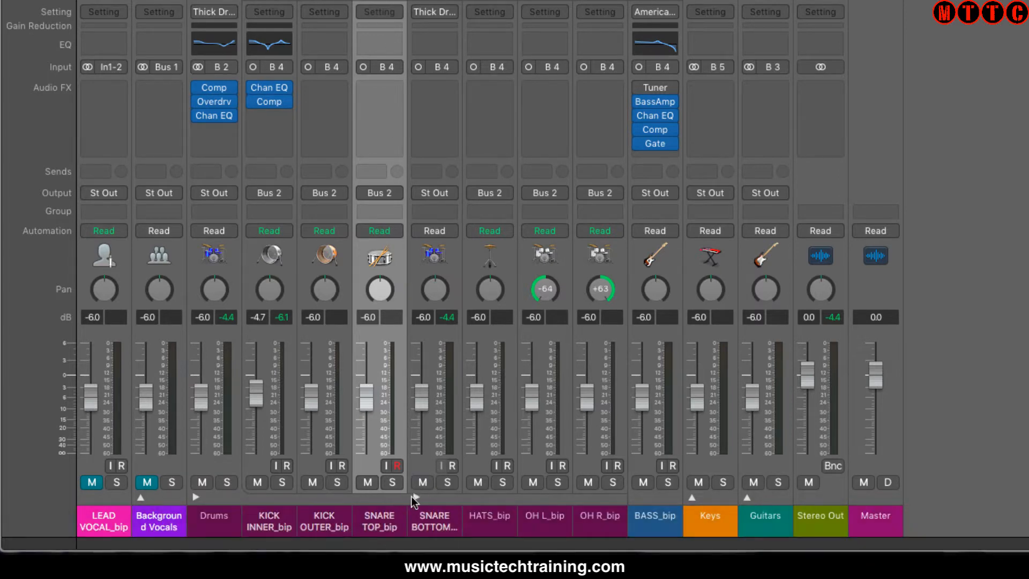
click(395, 483)
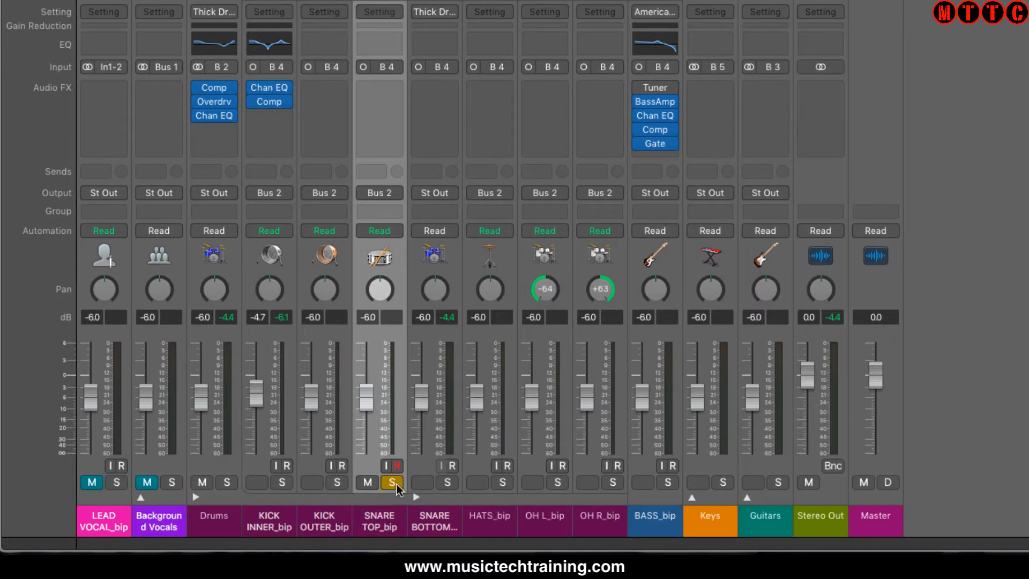
click(447, 482)
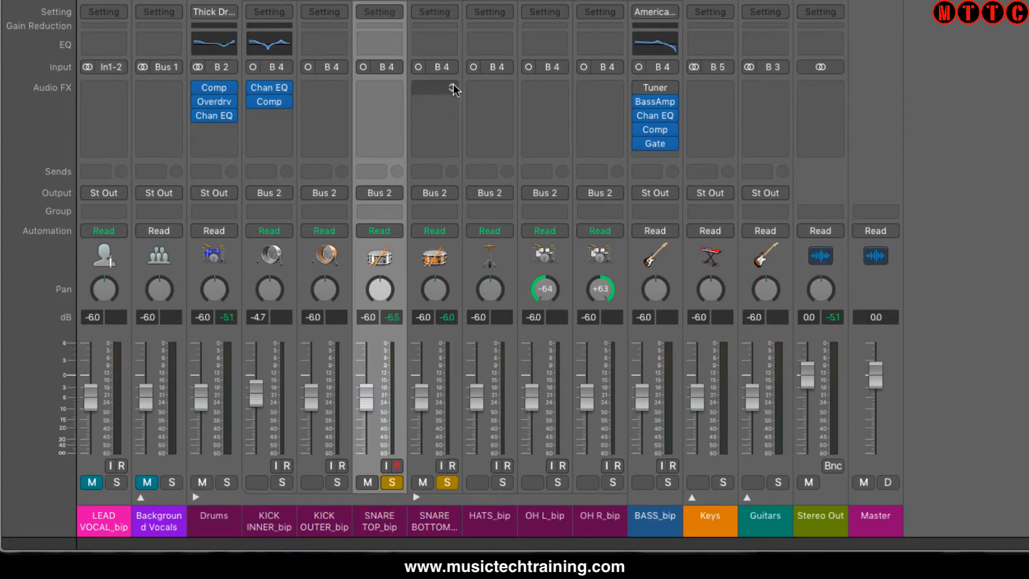
Insert a Gain utility plug-in on the SNARE BOTTOM_bip channel and turn on its Phase Invert
click(454, 85)
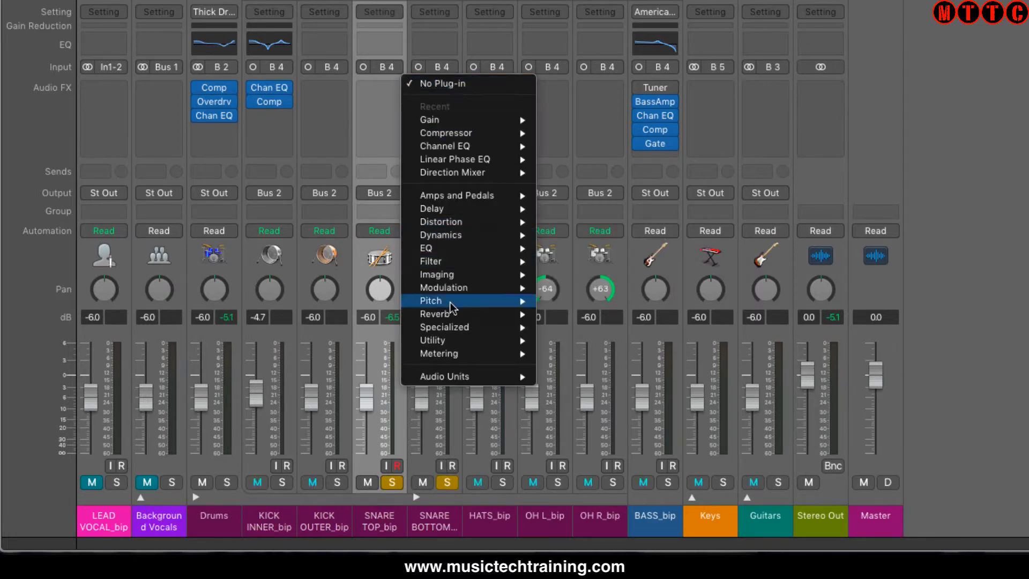
mouse_move(460, 341)
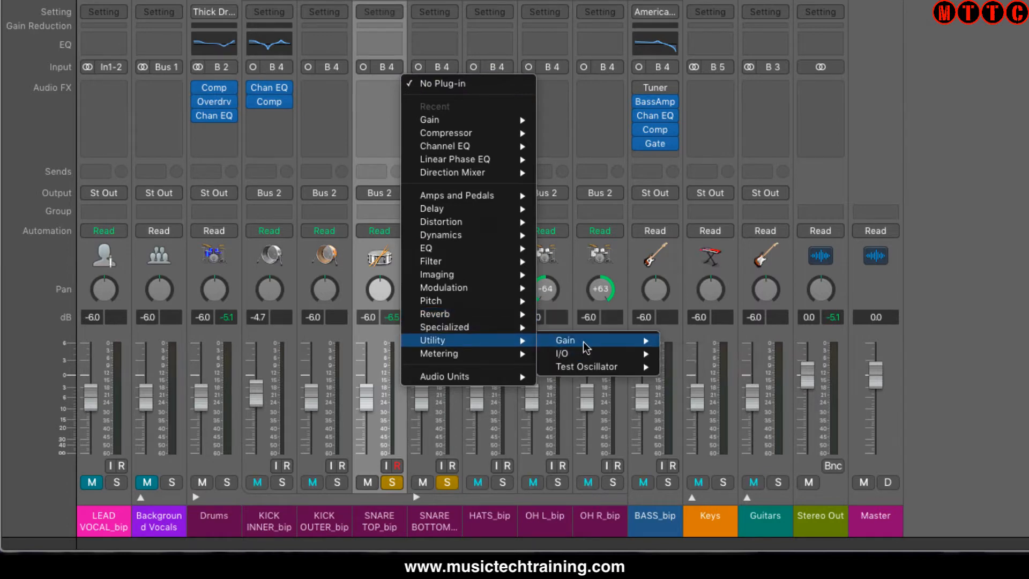
mouse_move(591, 343)
click(692, 339)
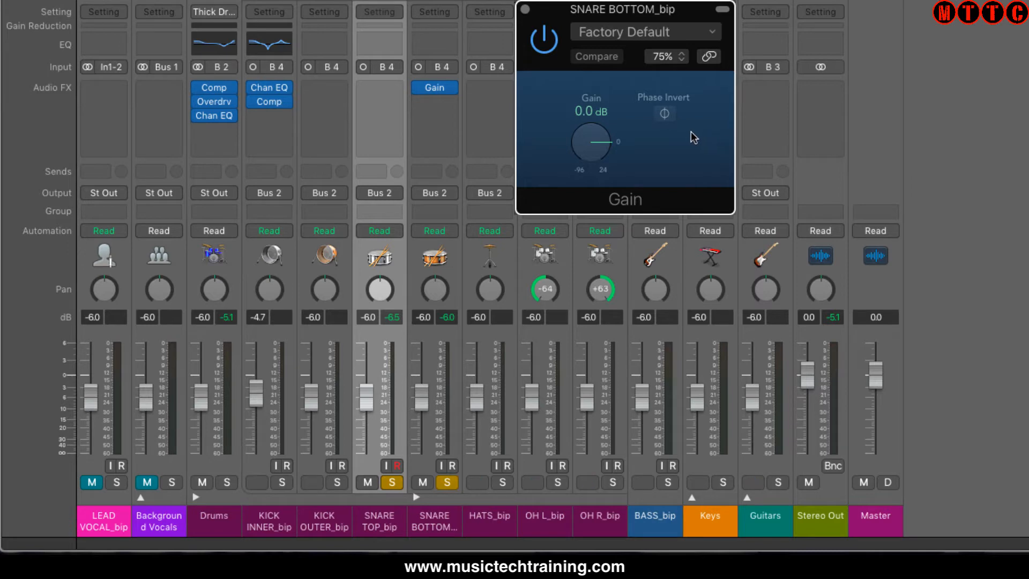
click(665, 113)
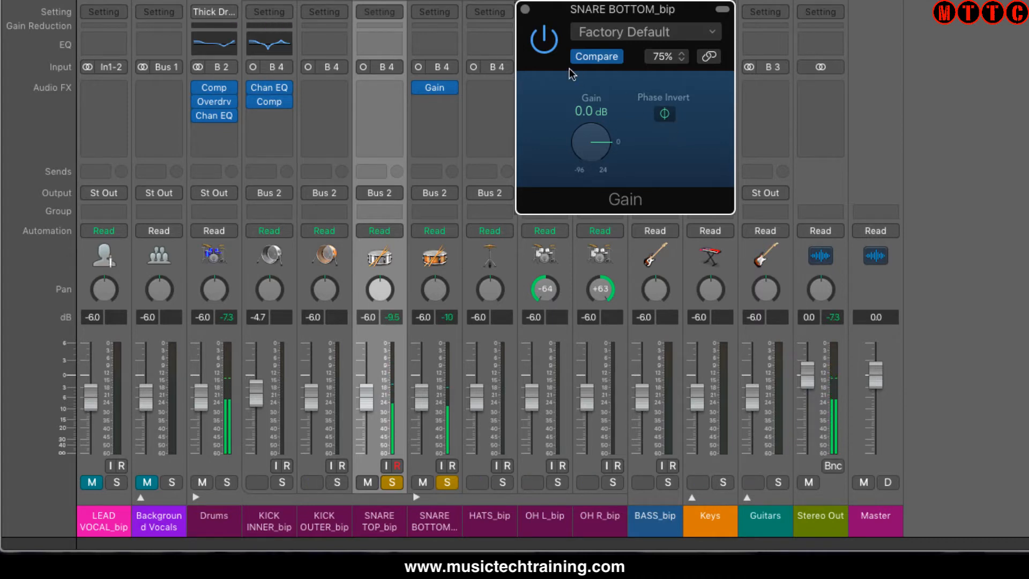
Compare the soloed snares with the SNARE BOTTOM_bip Gain plug-in bypassed and active, then hide the plug-in window
click(543, 40)
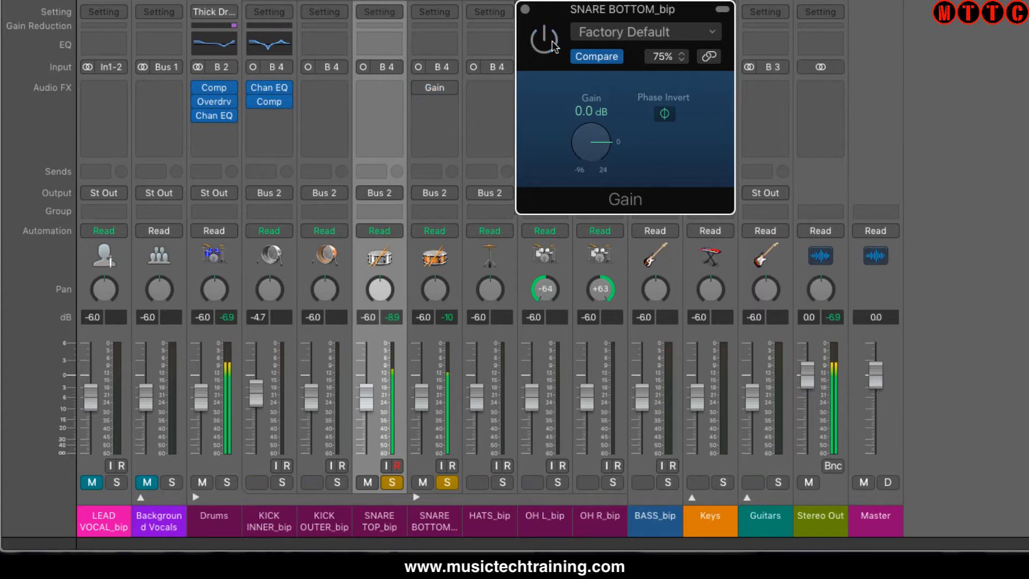
click(544, 40)
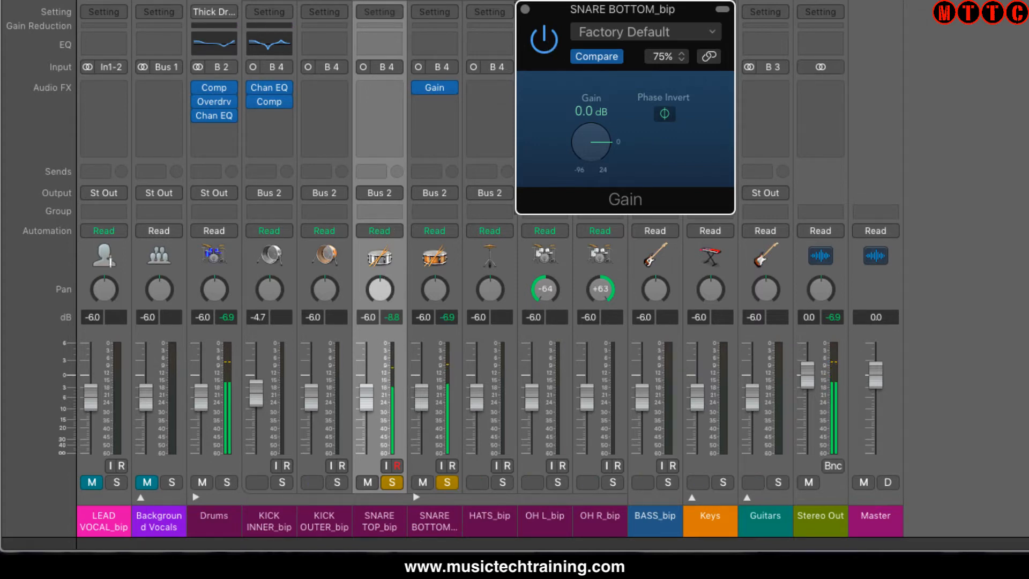
mouse_move(403, 522)
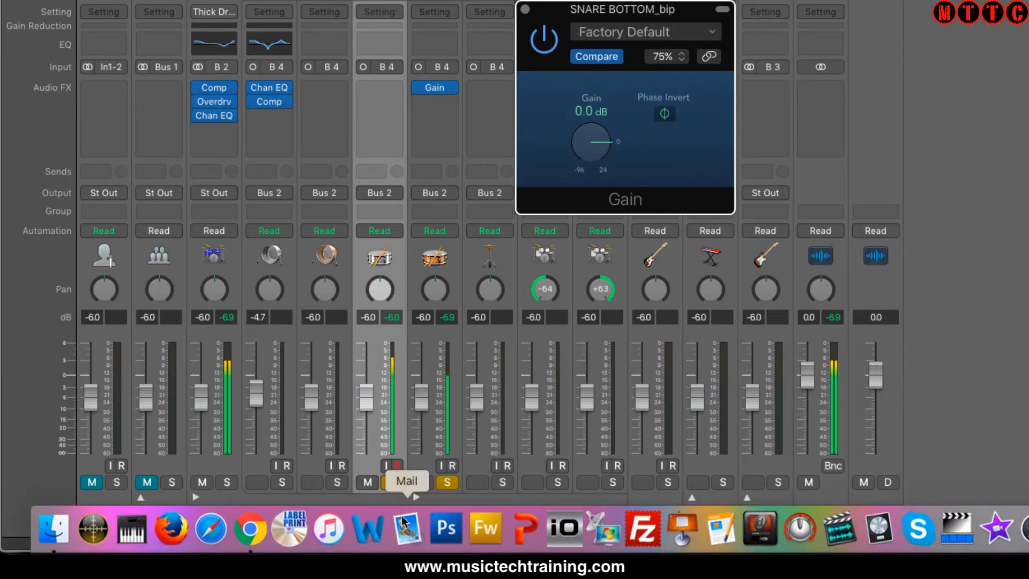
click(545, 41)
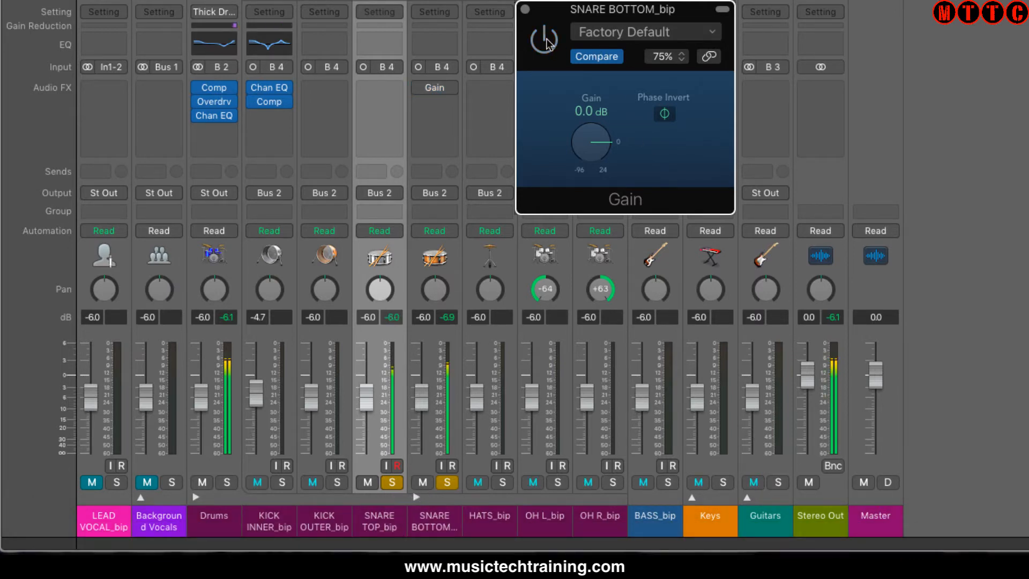
click(545, 41)
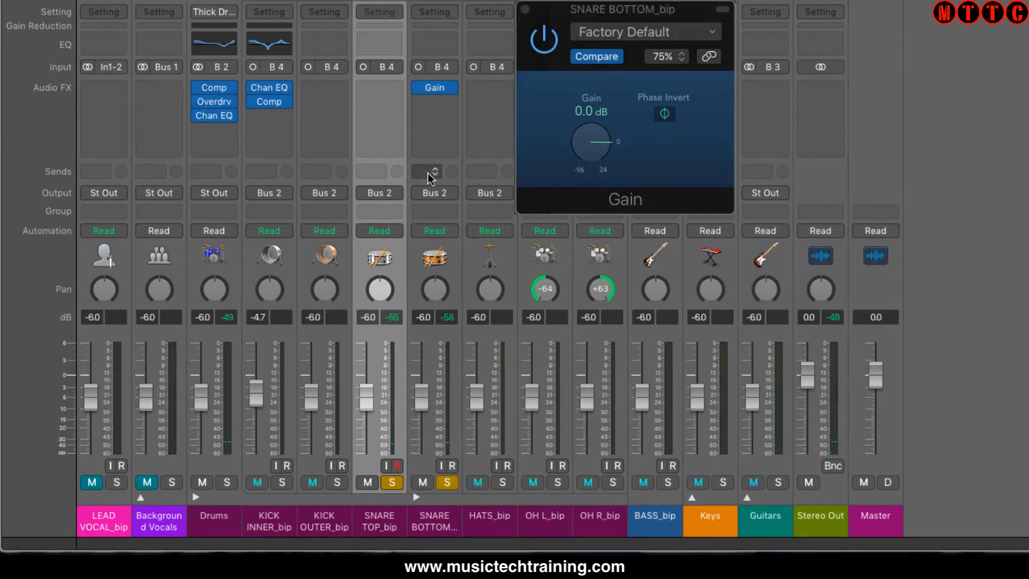
key(v)
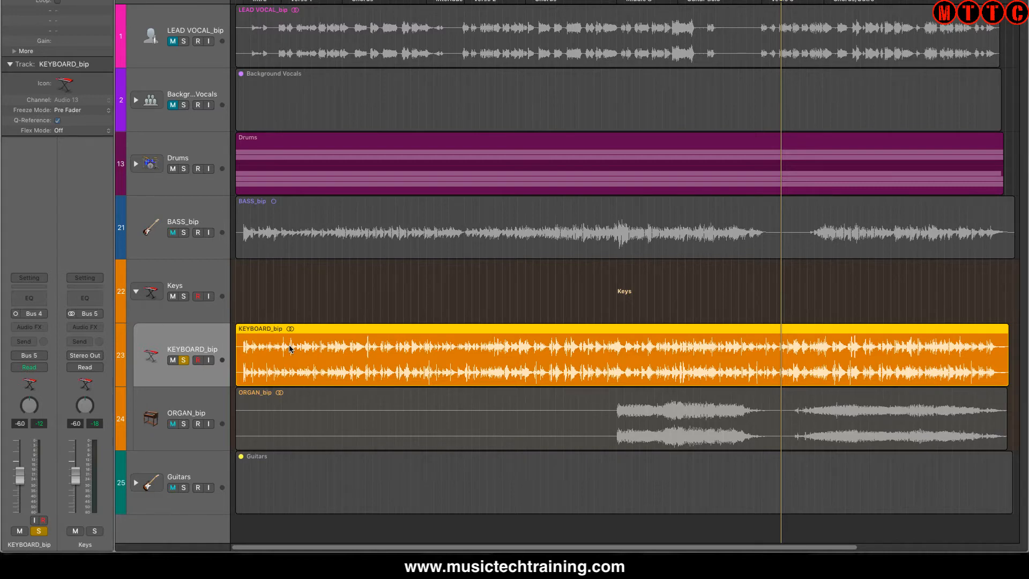
Switch the soloed KEYBOARD_bip channel strip's input format to stereo and audition the track
key(space)
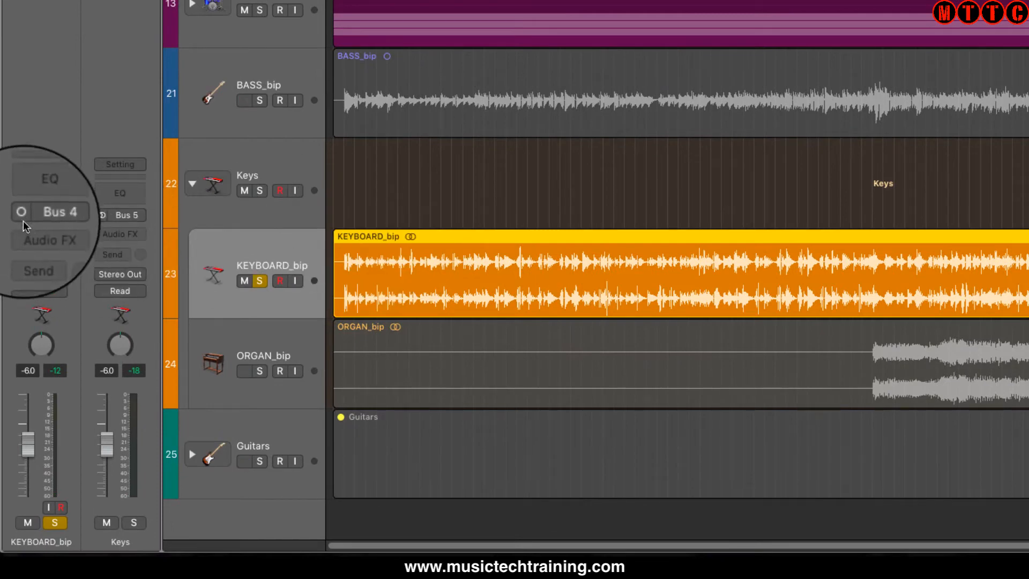
click(22, 219)
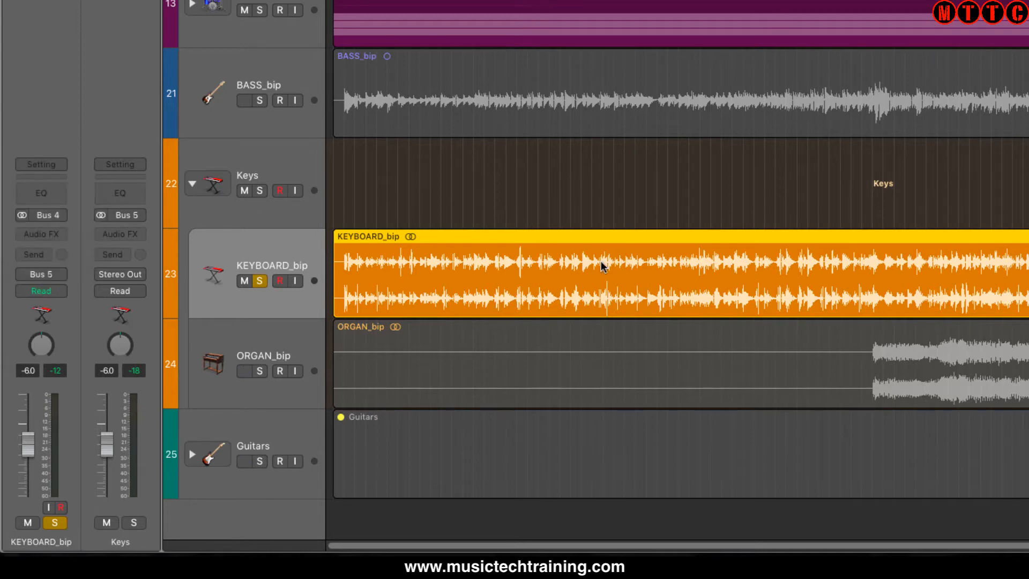
key(space)
Toggle the KEYBOARD_bip channel format between mono and stereo to compare them, ending on stereo
double_click(258, 244)
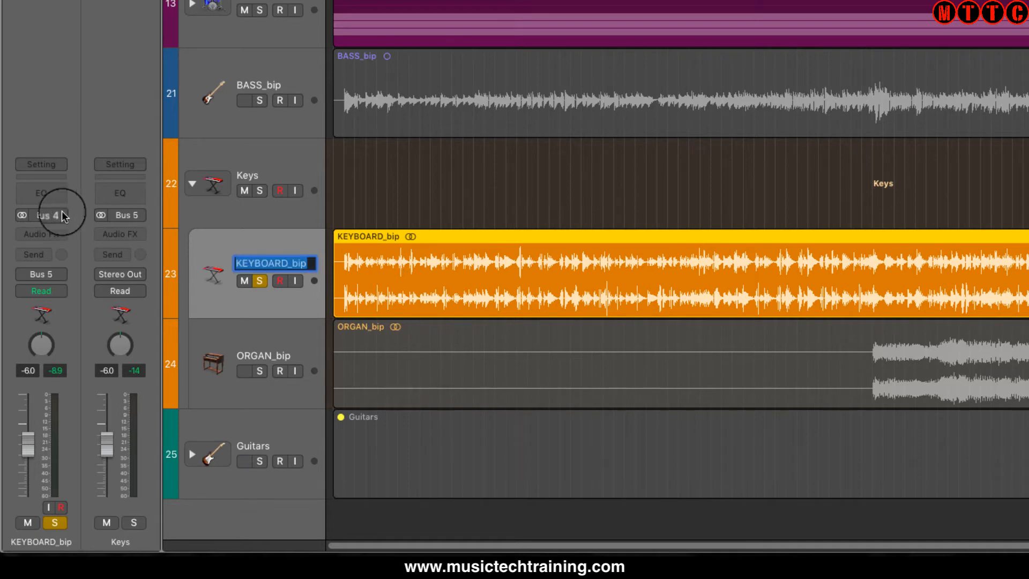
click(22, 215)
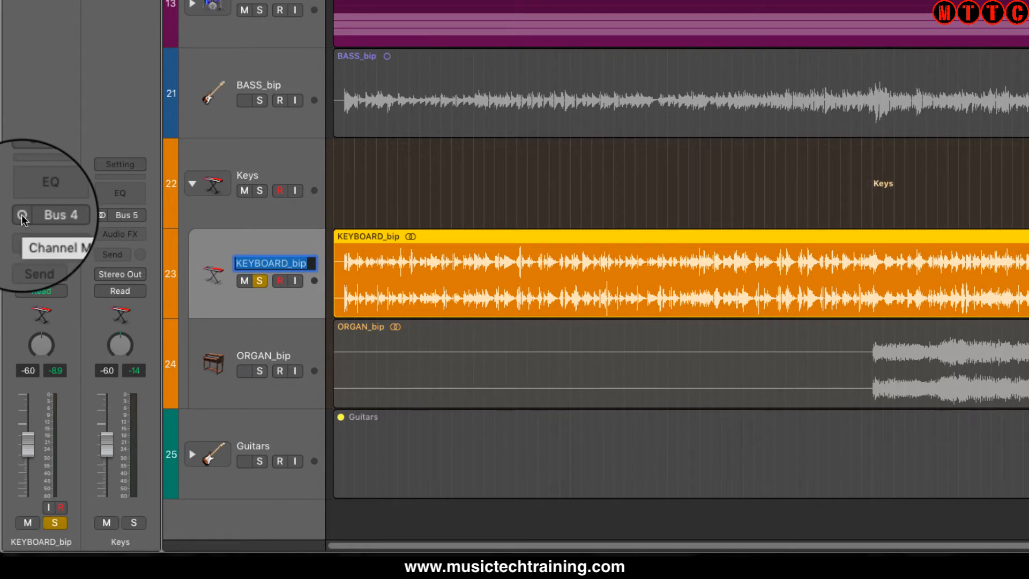
click(22, 215)
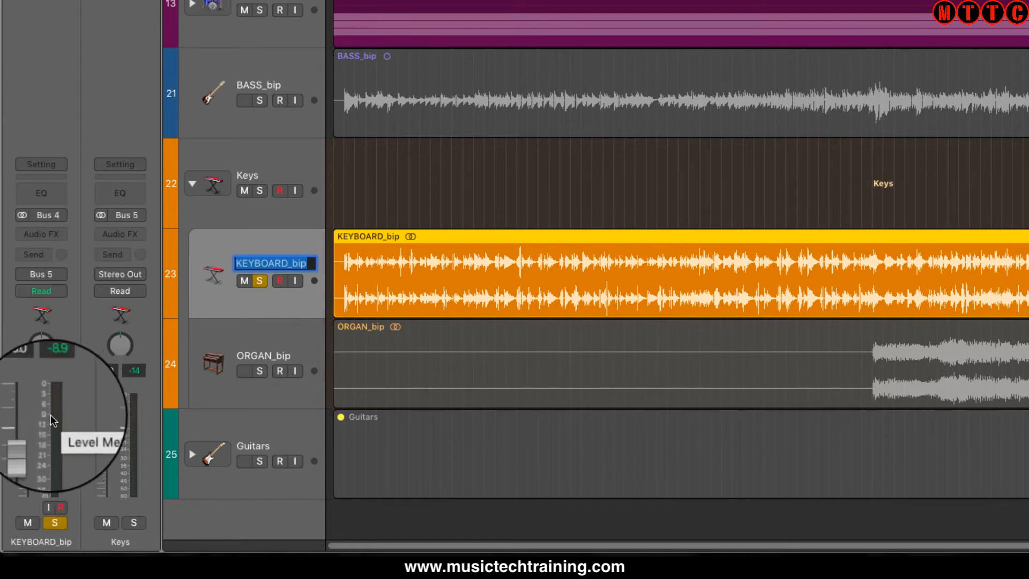
click(27, 214)
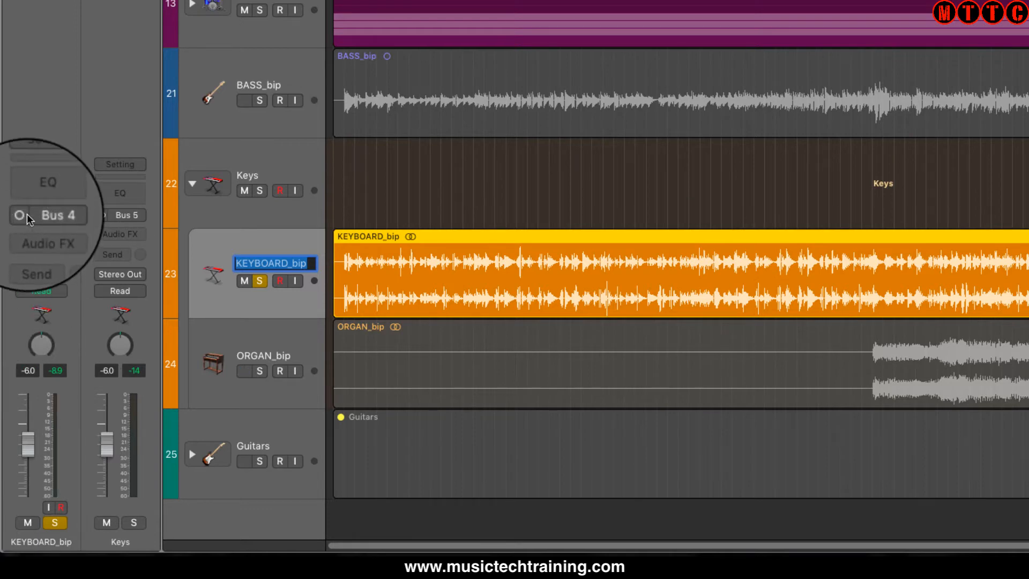
click(26, 214)
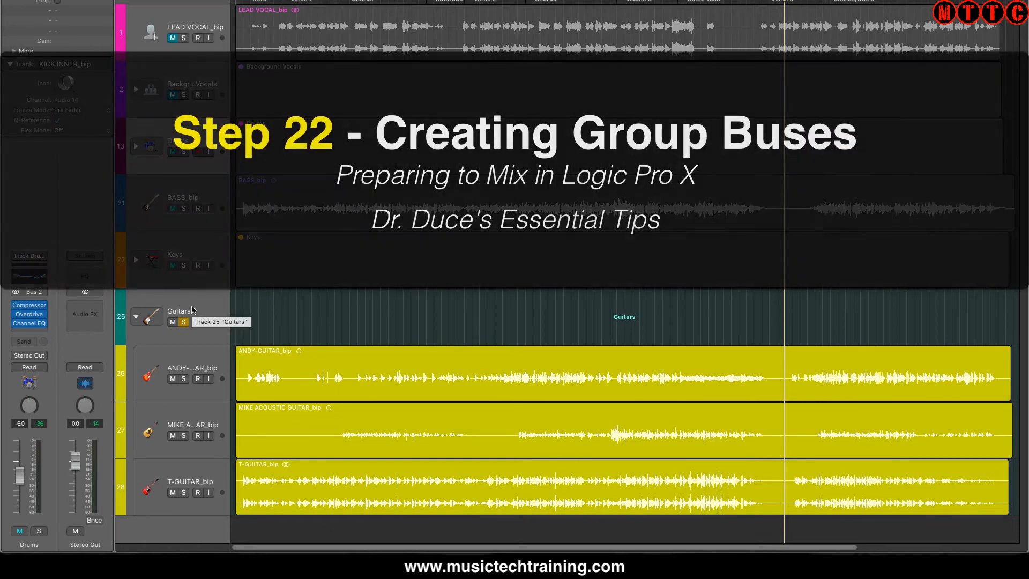
Flatten the Guitars track stack into separate tracks
click(193, 310)
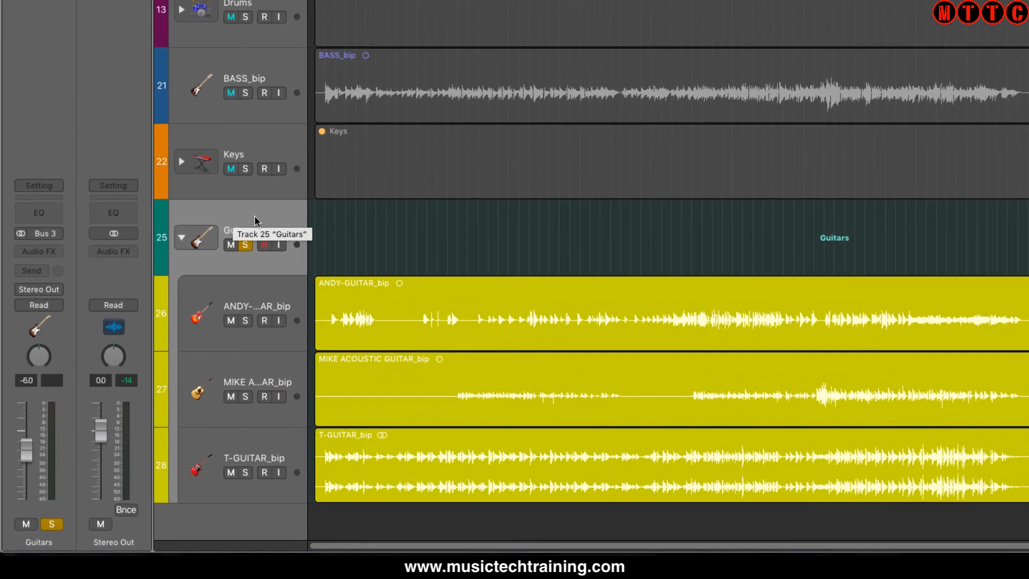
right_click(255, 215)
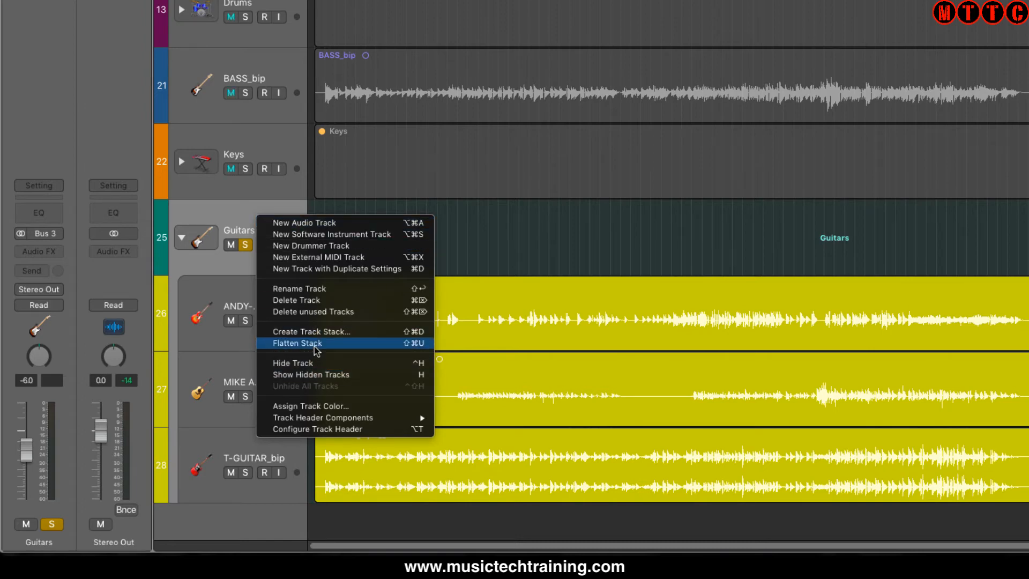
click(317, 343)
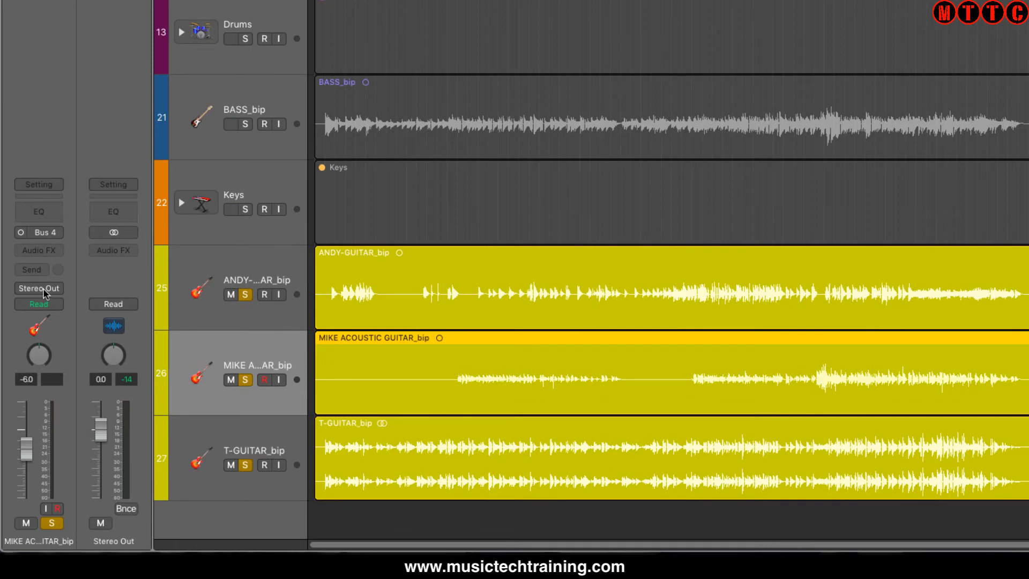
Route the output of the first guitar track (track 25) to Bus 12
click(205, 300)
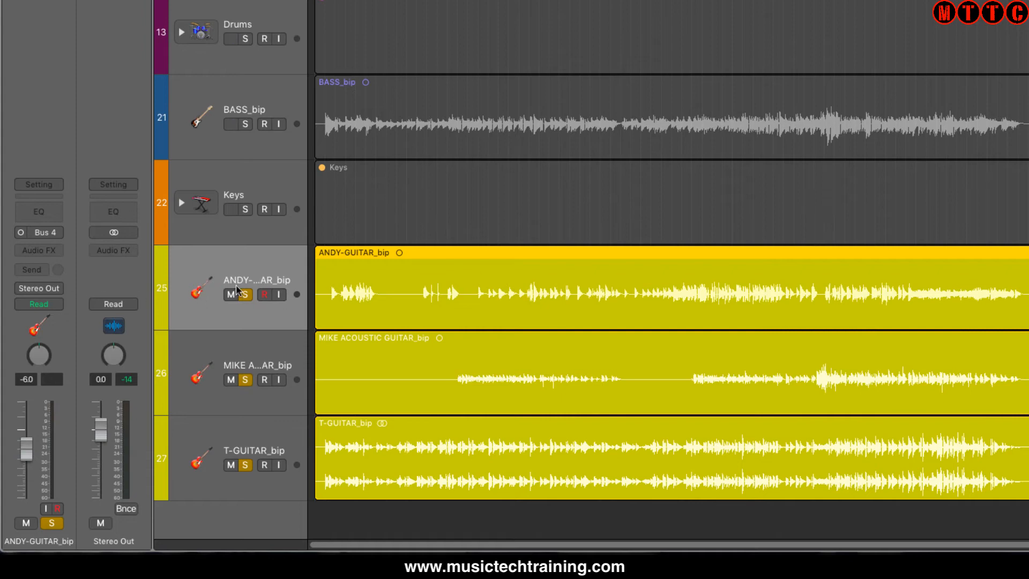
click(56, 288)
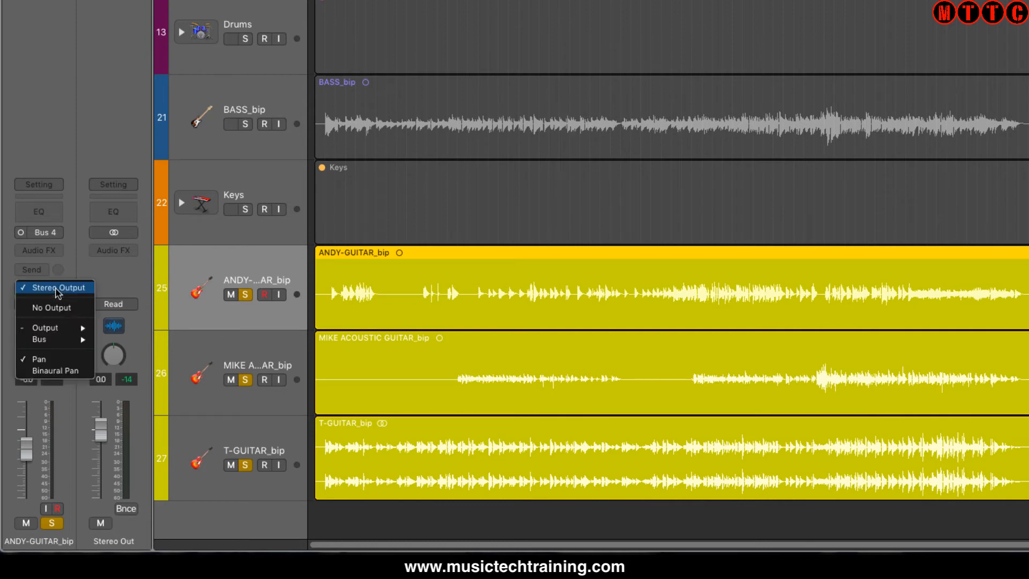
mouse_move(64, 344)
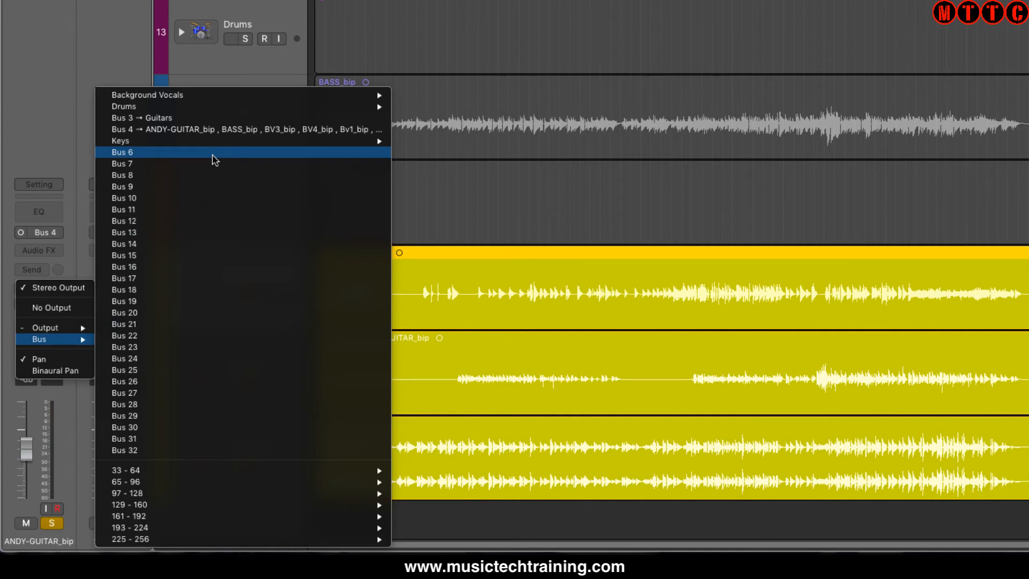
click(204, 221)
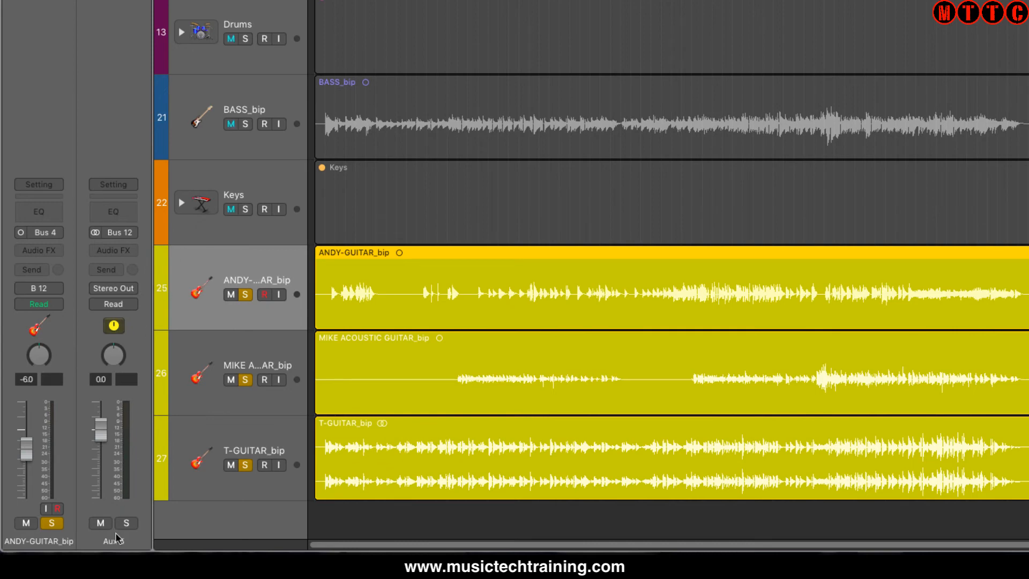
Rename the Bus 12 aux channel strip to Guitars
double_click(115, 541)
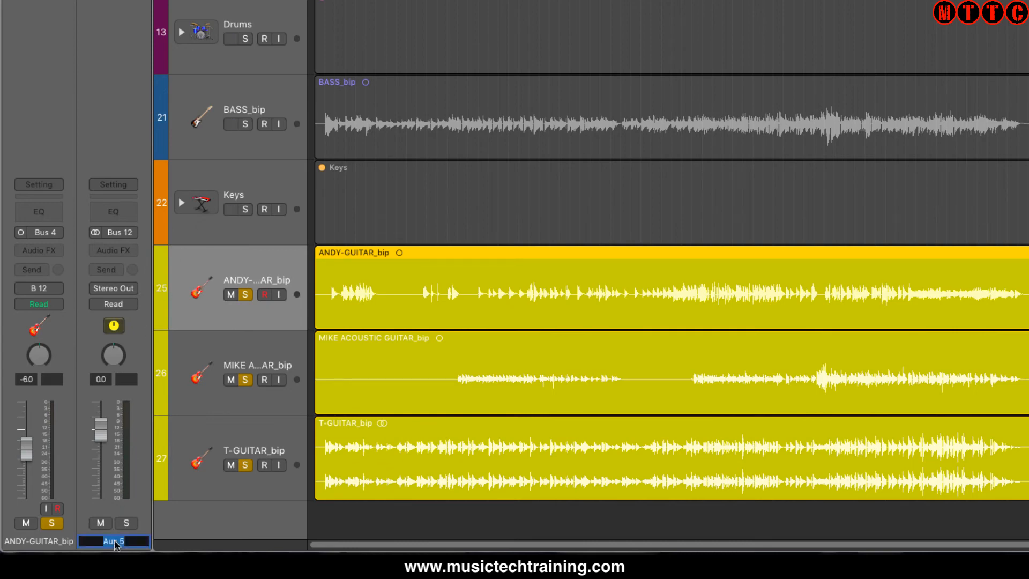
text(Guitars)
key(Return)
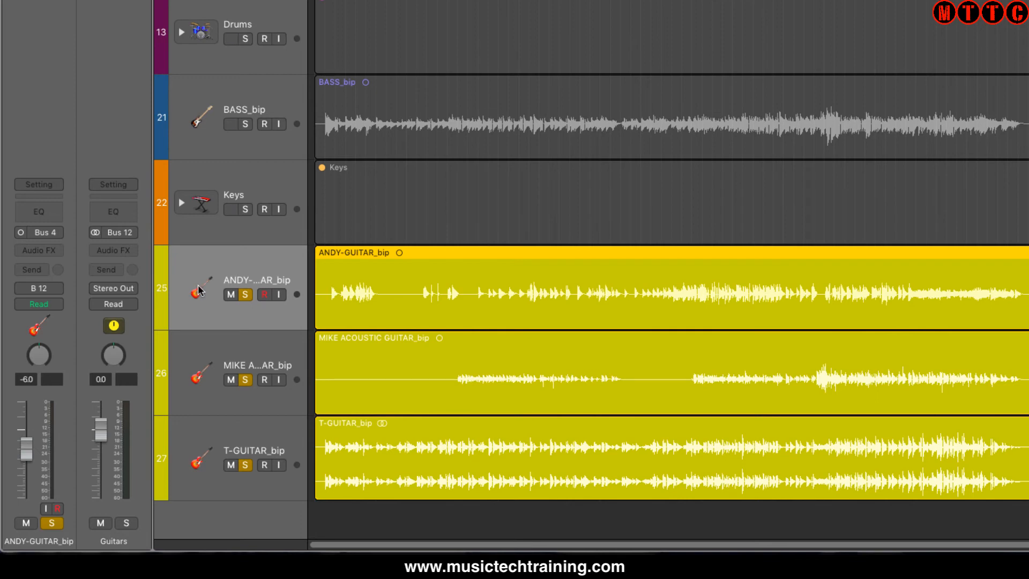
click(204, 363)
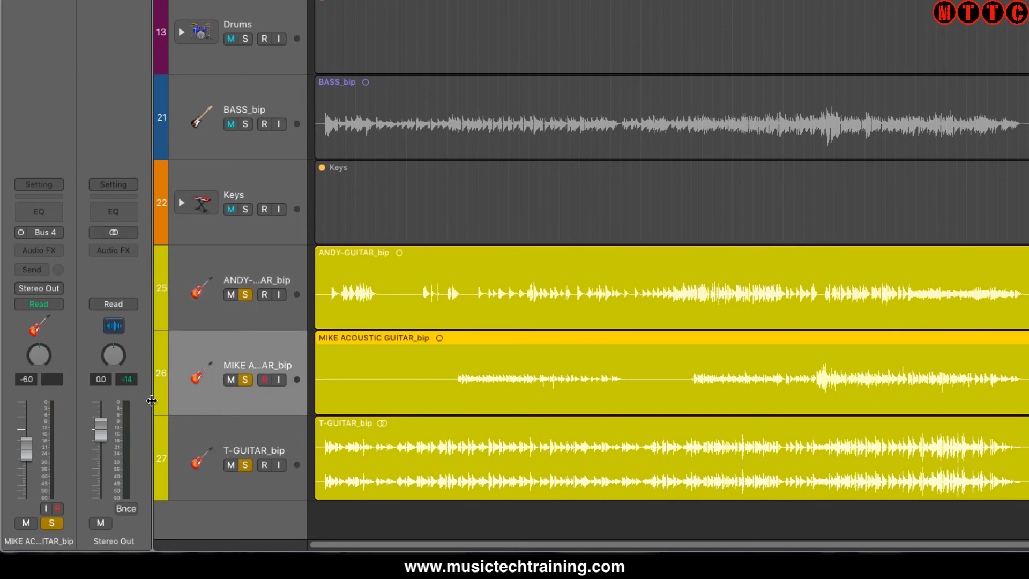
click(197, 279)
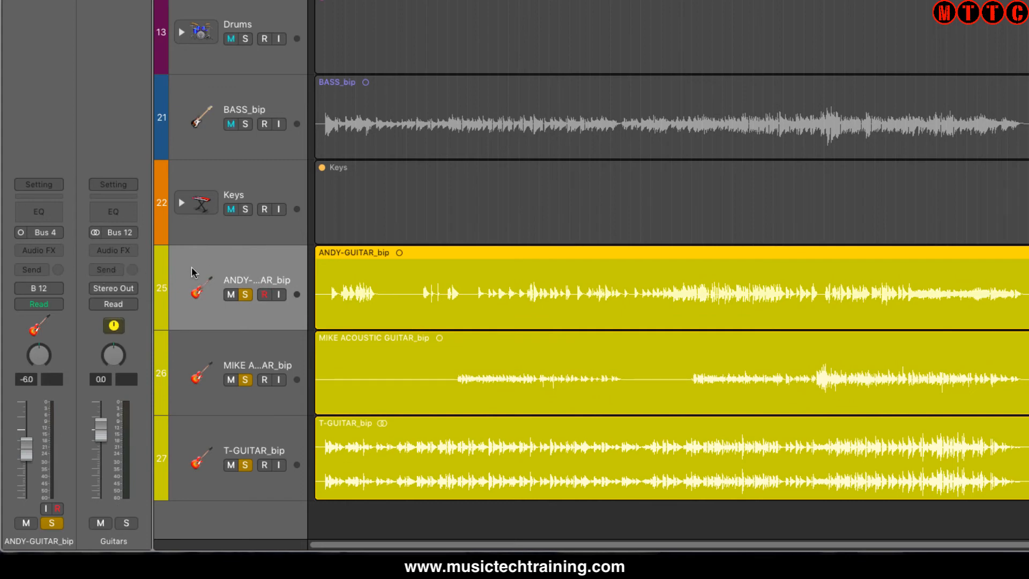
Copy the channel strip setting of guitar track 25 and paste it onto guitar tracks 26 and 27
key(alt+super+c)
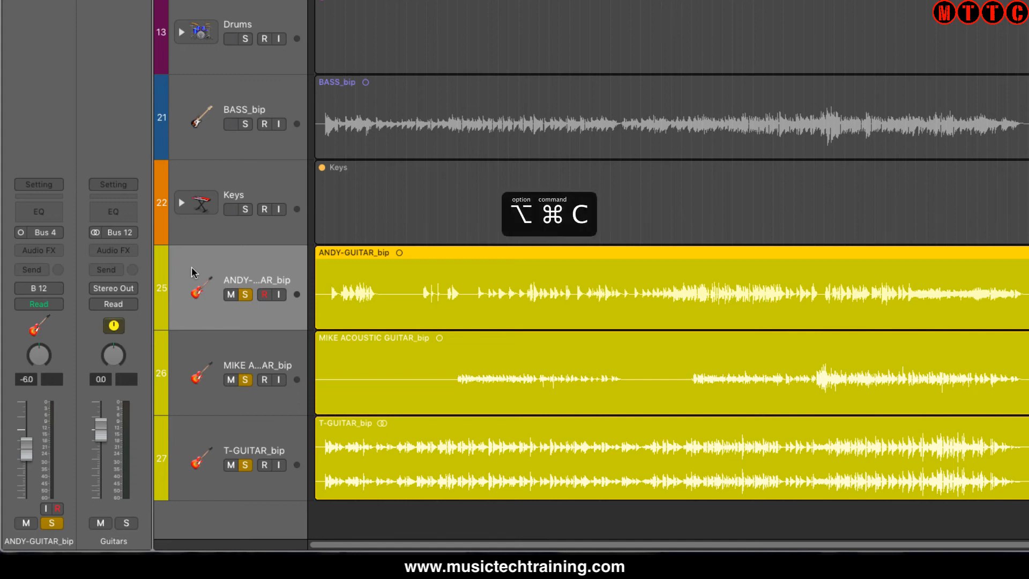
key(alt+super+v)
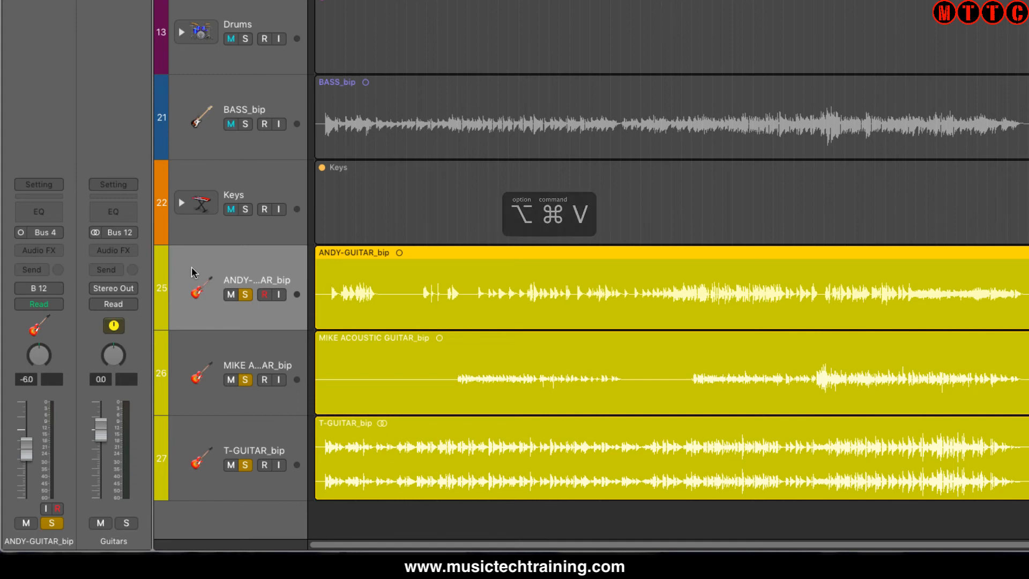
click(209, 344)
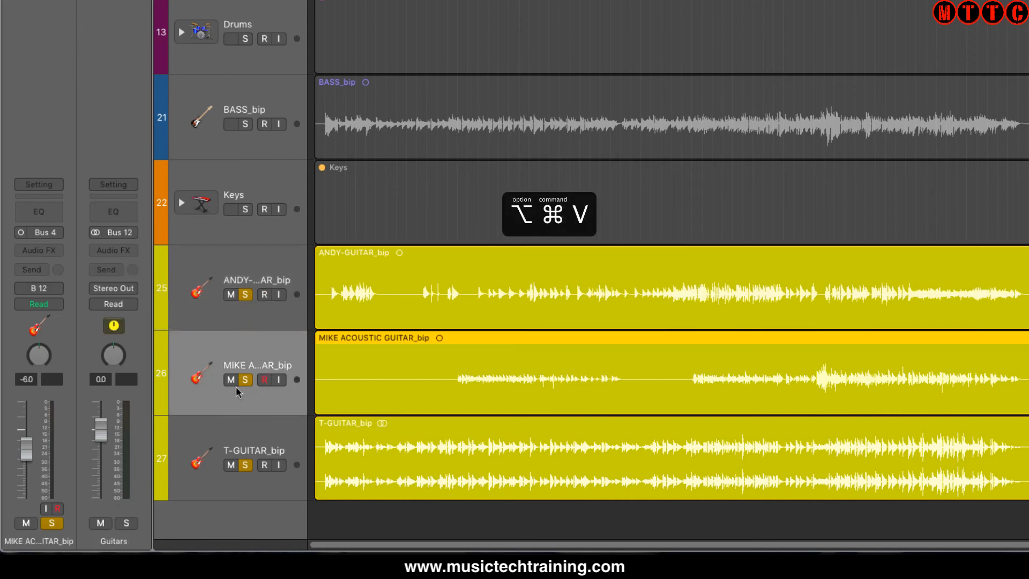
click(209, 464)
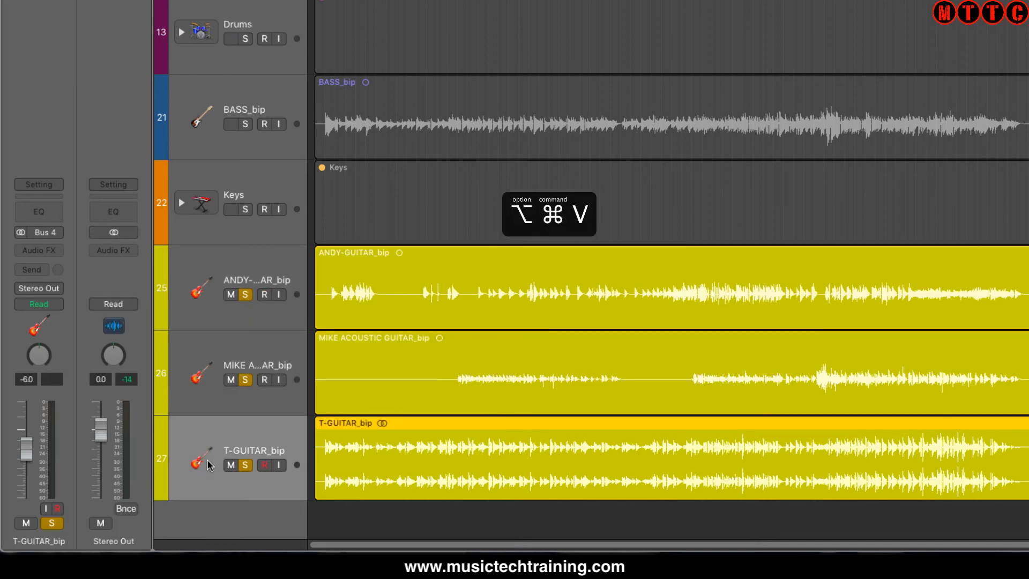
key(alt+super+v)
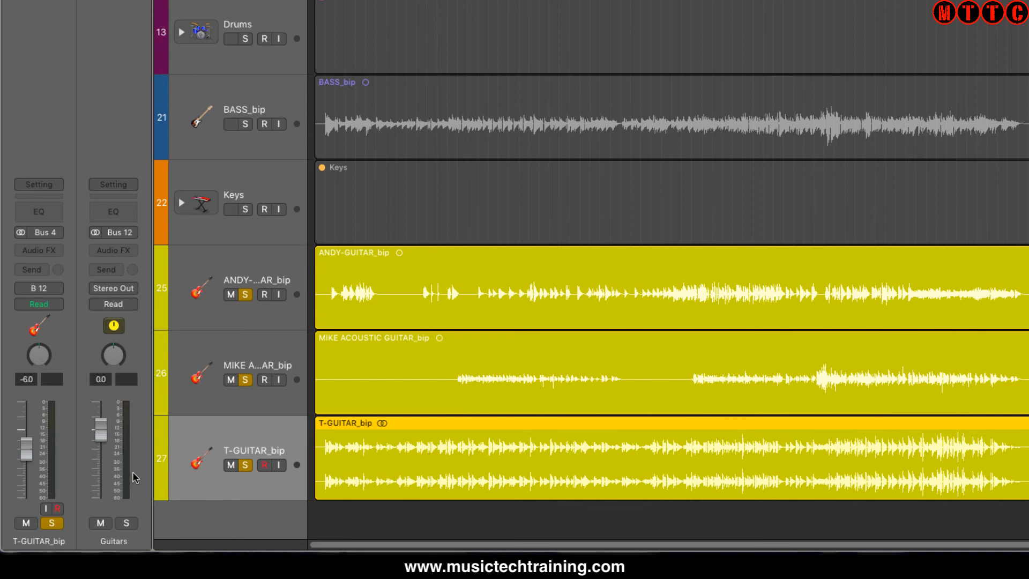
Play back the soloed guitars and lower the Guitars aux channel's volume to -4.8 dB
key(space)
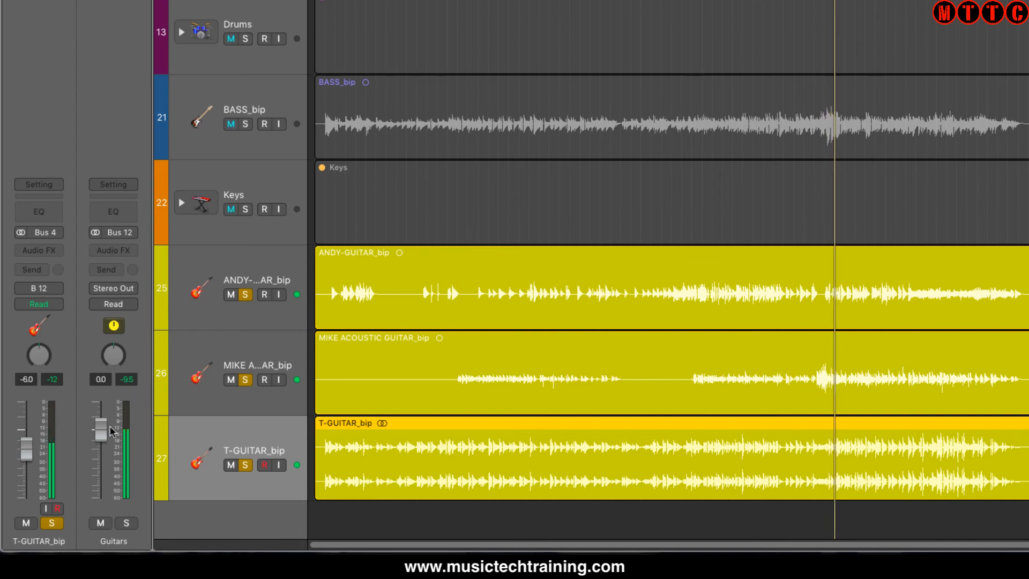
drag(101, 432, 114, 462)
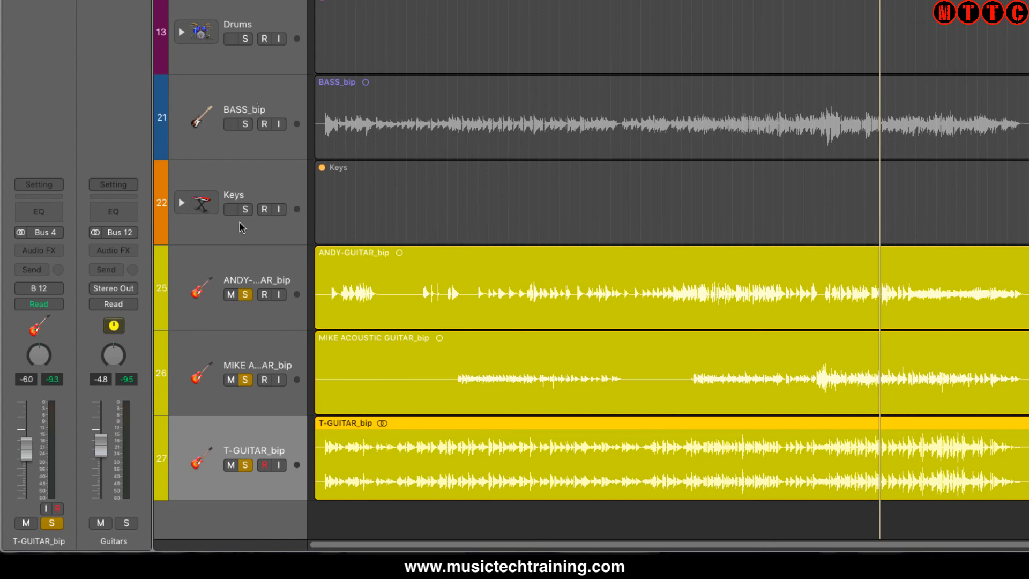
click(260, 171)
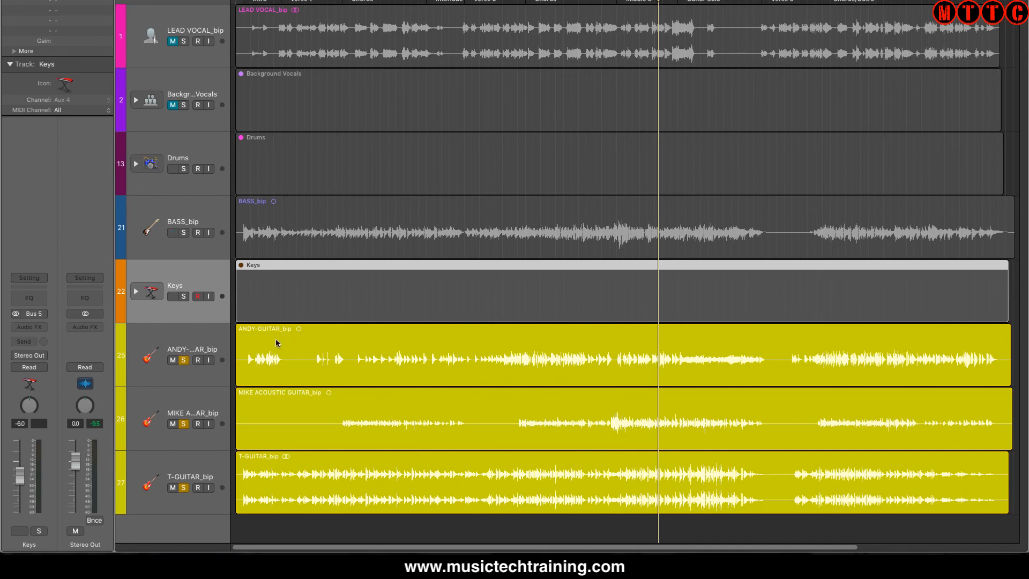
click(196, 341)
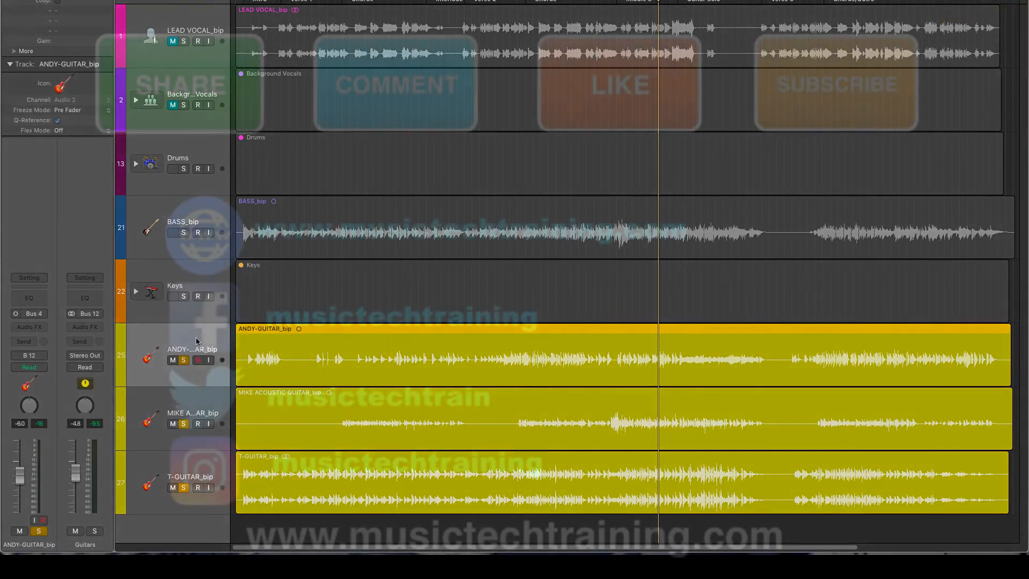